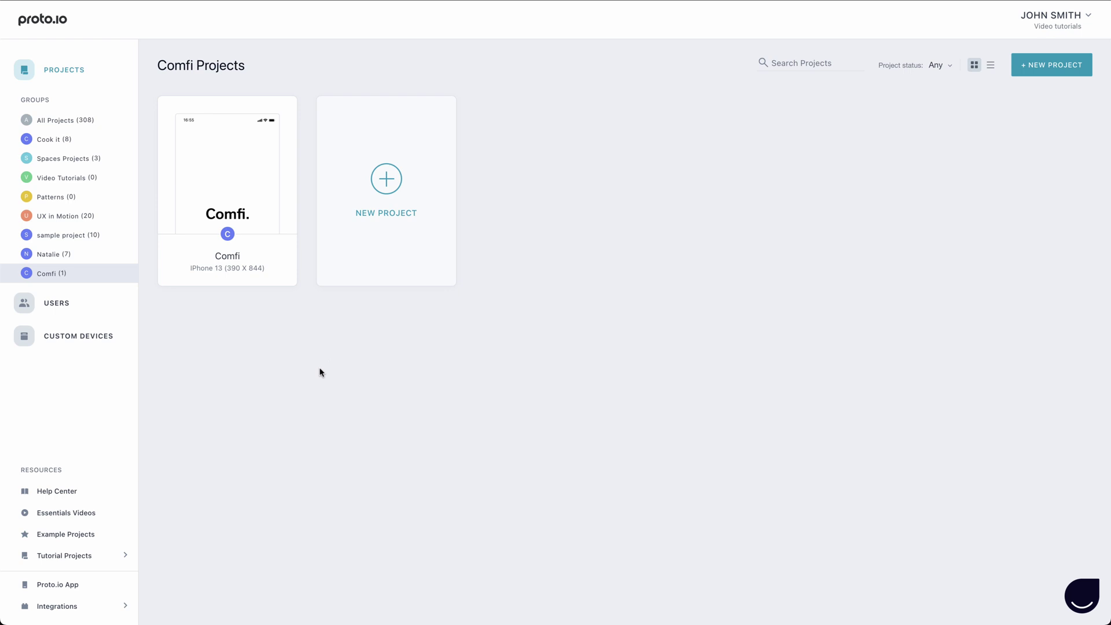
Step: Open the MORE dropdown menu on the Comfi project card
{"action": "mouse_move", "coordinate": [283, 176]}
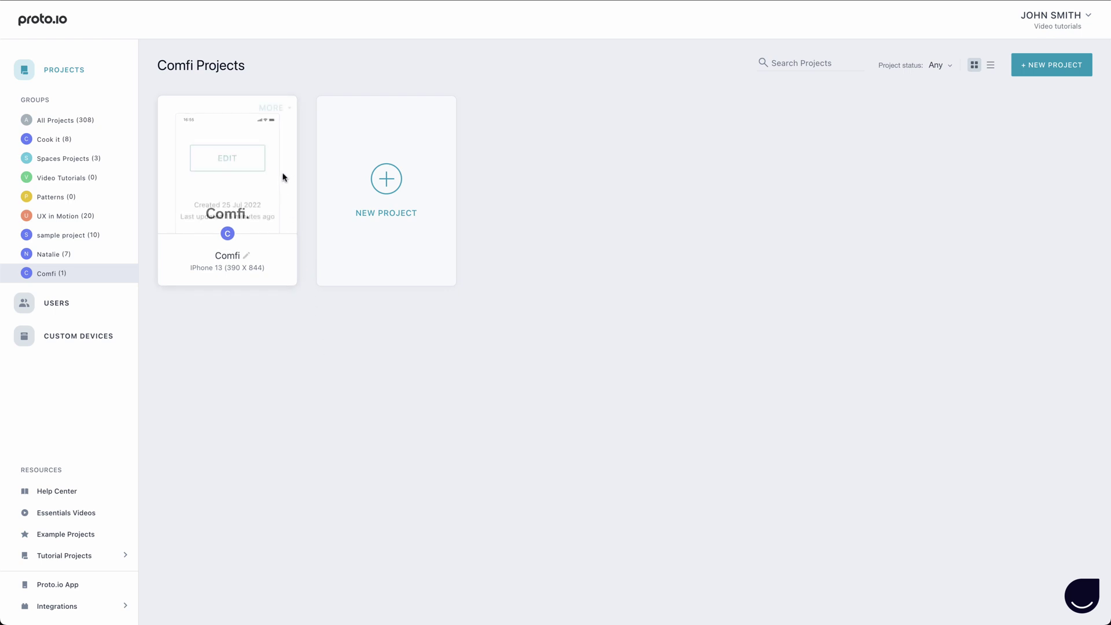
{"action": "left_click", "coordinate": [284, 110]}
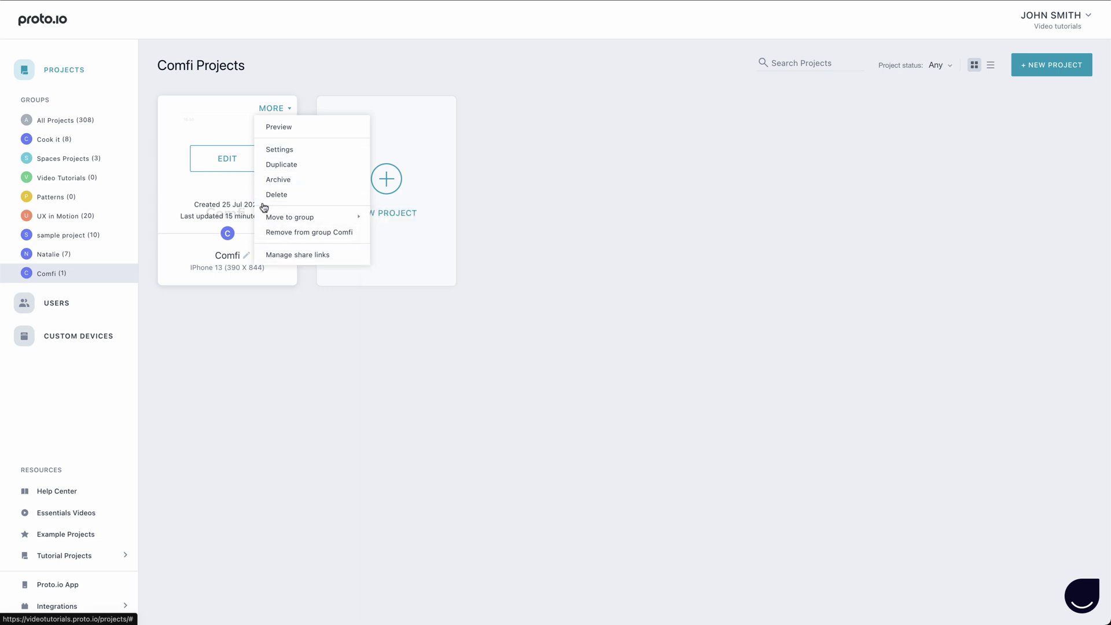
Step: Open Comfi in the editor, launch Preview, and bring up the share dialog
{"action": "left_click", "coordinate": [233, 154]}
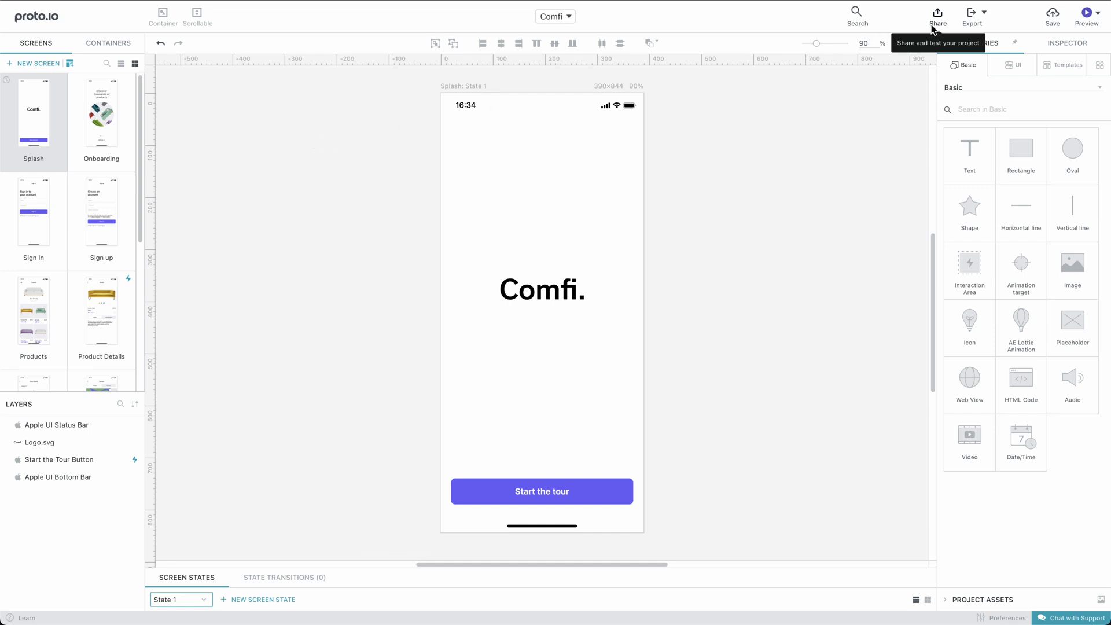
{"action": "left_click", "coordinate": [1088, 14]}
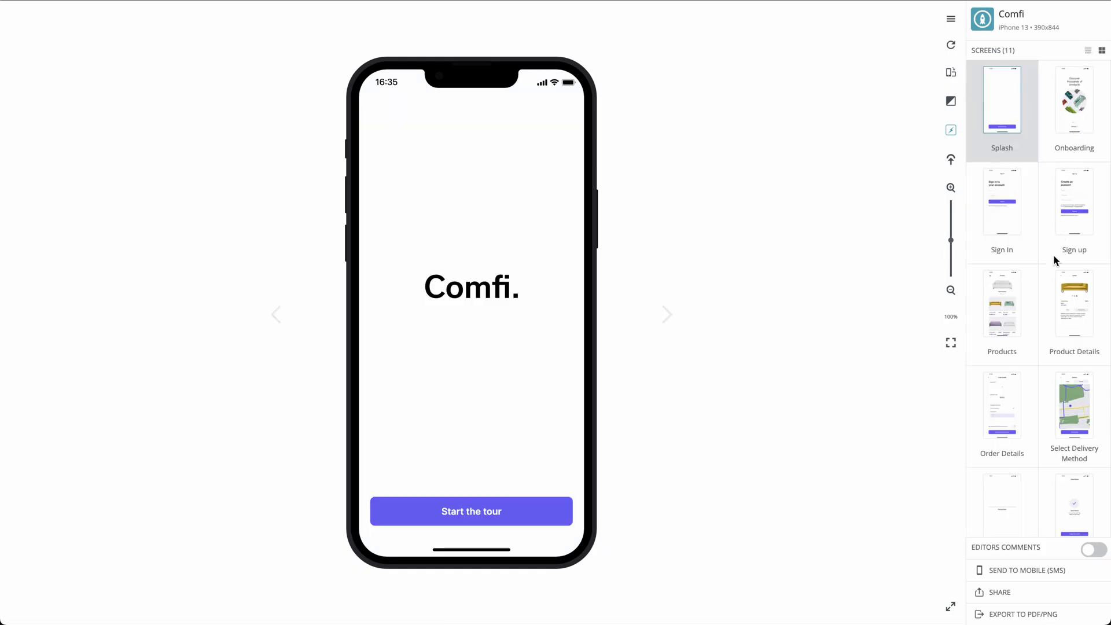
{"action": "left_click", "coordinate": [1001, 593]}
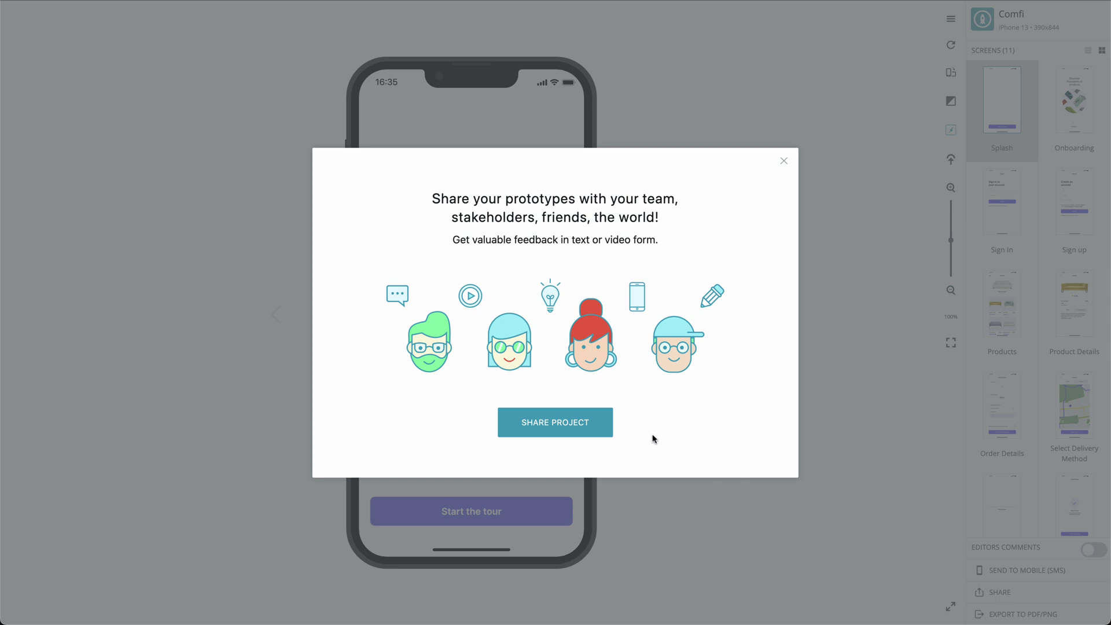
Step: Create the Comfi share link, copy it, and open it in a new window
{"action": "left_click", "coordinate": [594, 429]}
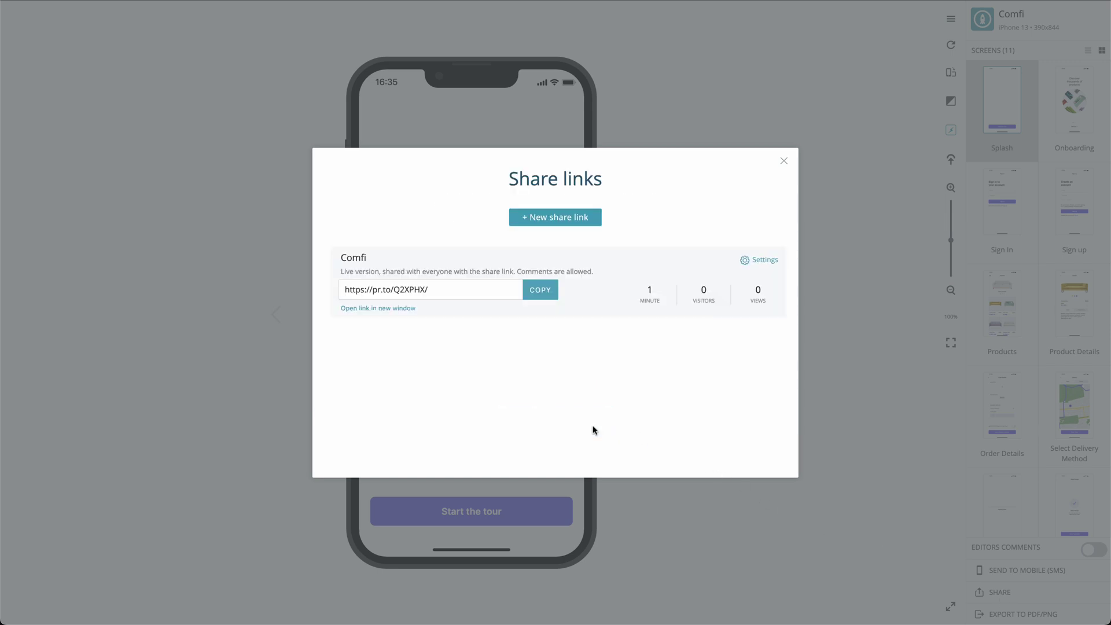
{"action": "left_click", "coordinate": [492, 298]}
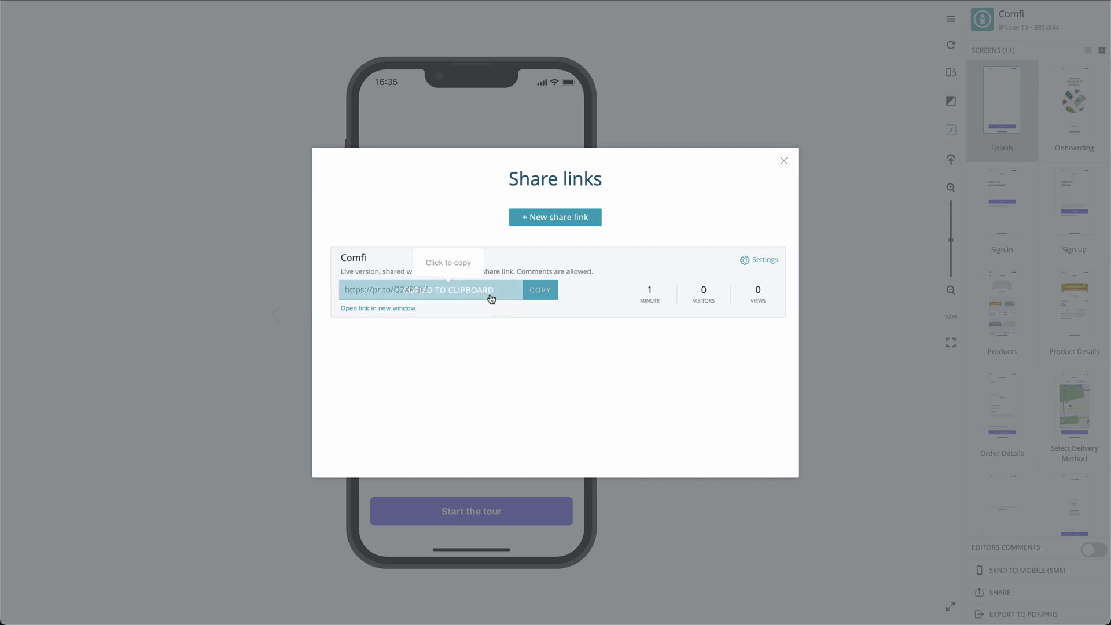
{"action": "left_click", "coordinate": [407, 308]}
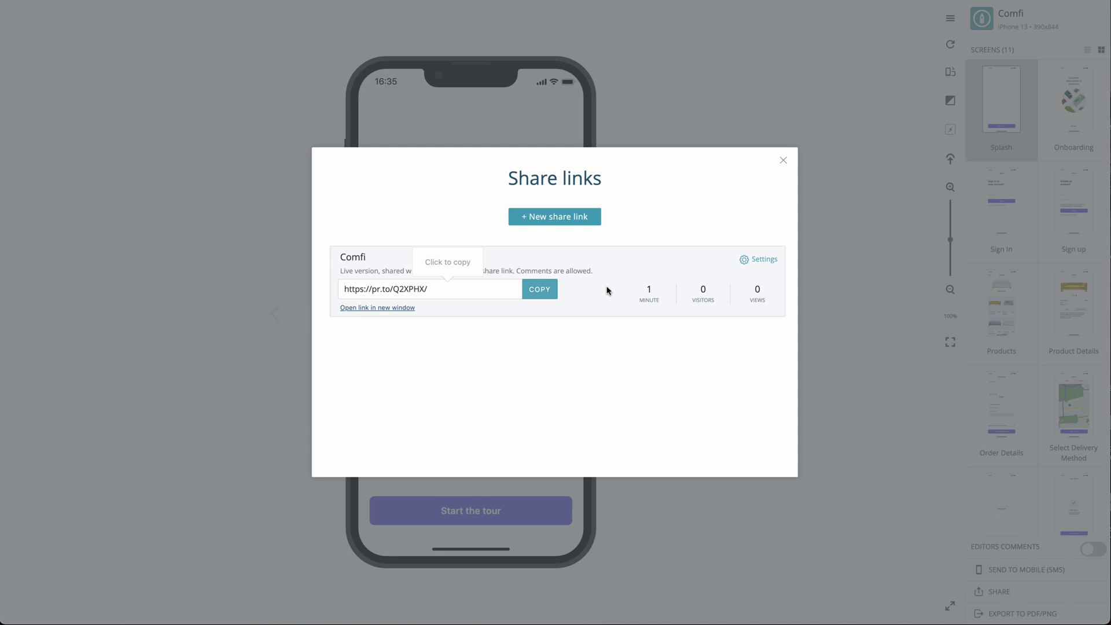
Step: Open the share link's settings, then pause and resume the link
{"action": "left_click", "coordinate": [763, 260]}
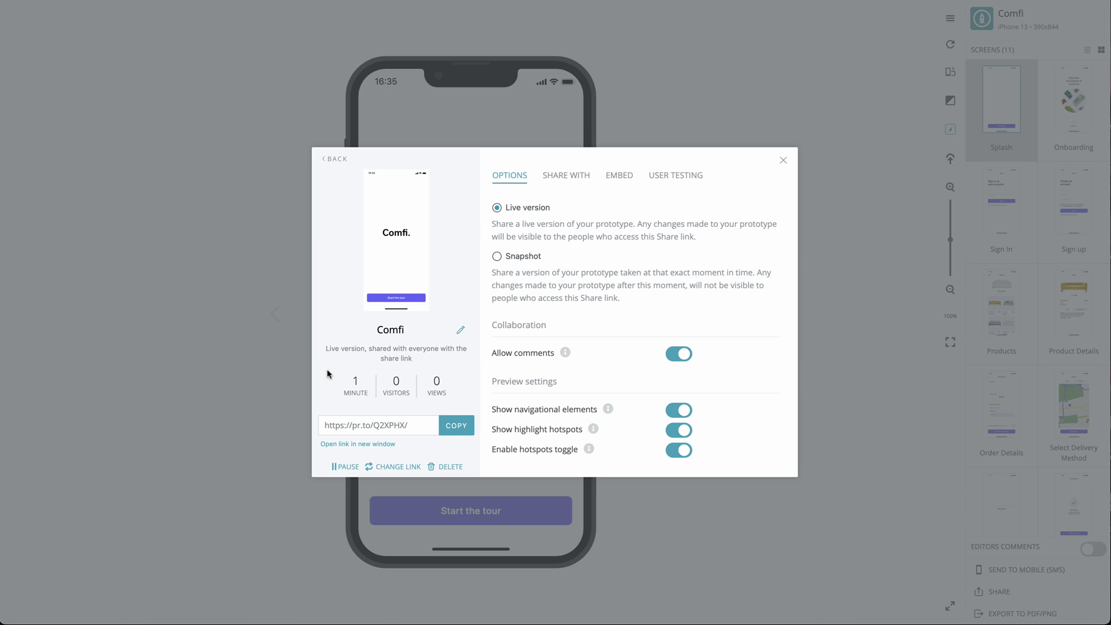
{"action": "left_click", "coordinate": [346, 468]}
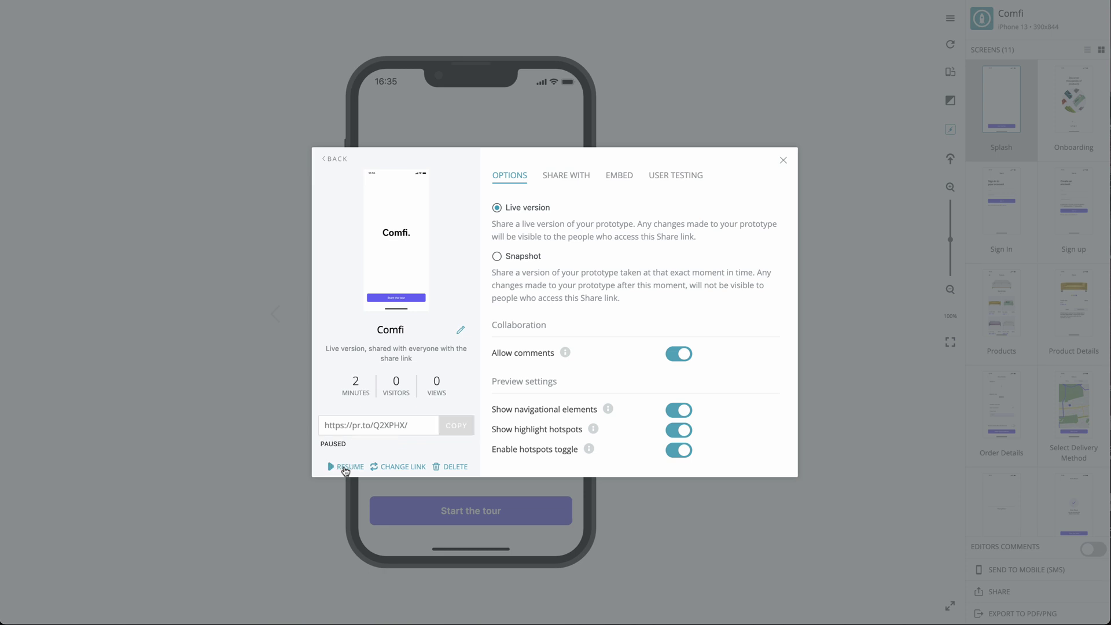
{"action": "left_click", "coordinate": [345, 468]}
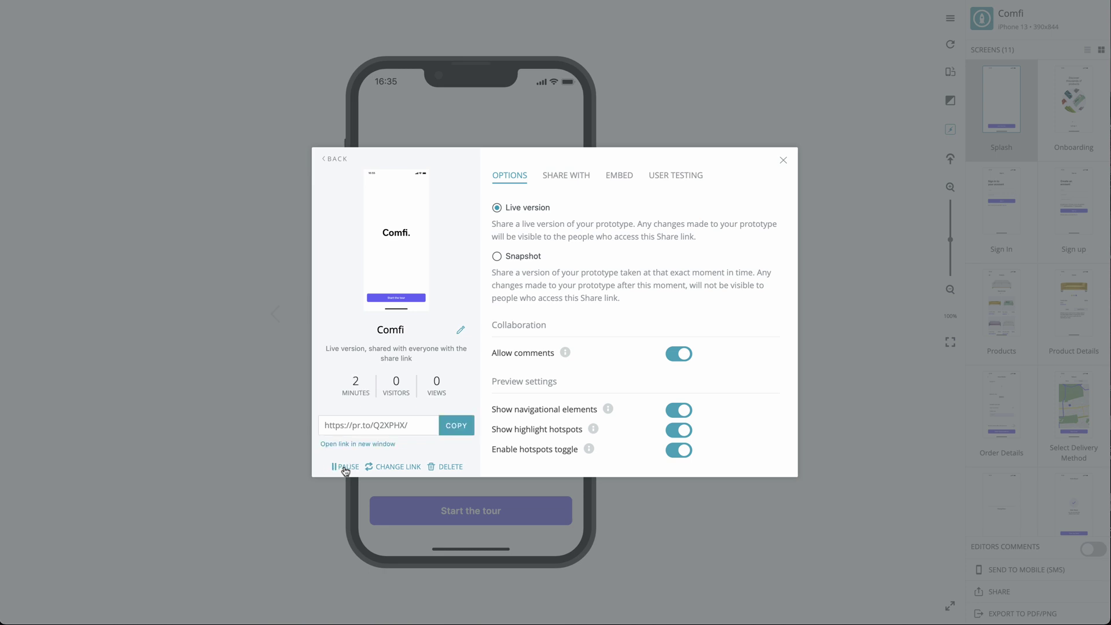
Step: Generate a new link address, then start and cancel deleting the link
{"action": "left_click", "coordinate": [394, 467]}
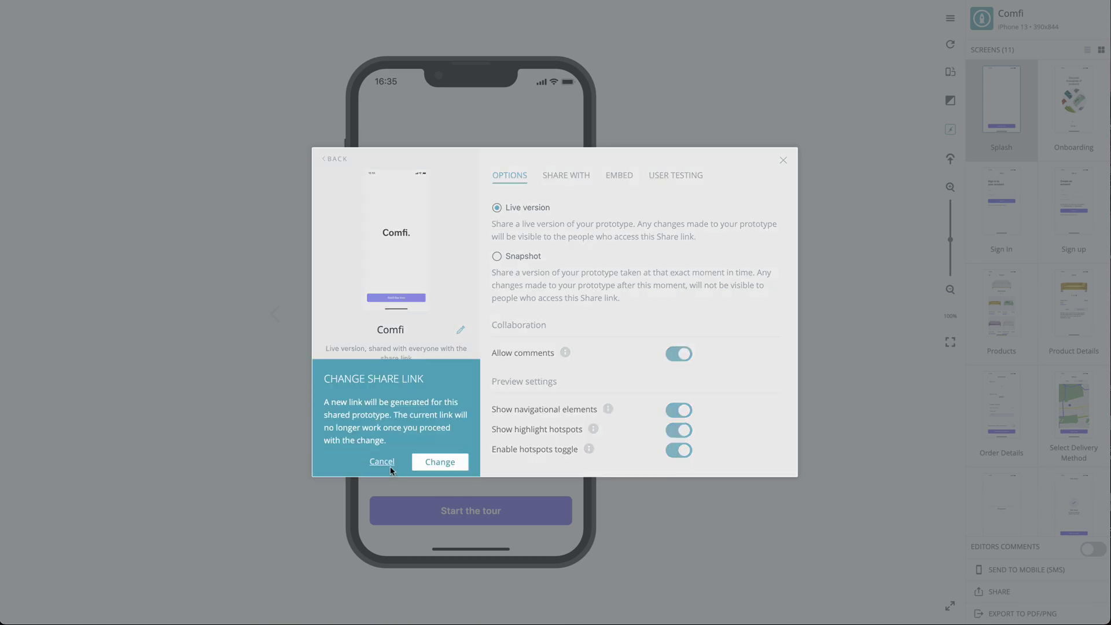
{"action": "left_click", "coordinate": [429, 464]}
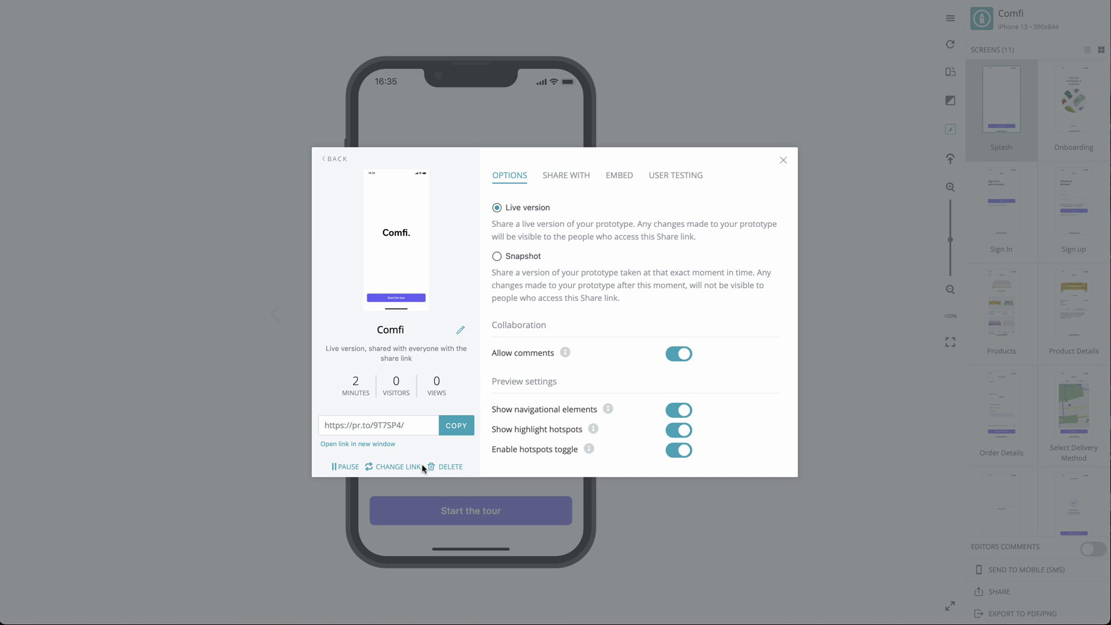
{"action": "left_click", "coordinate": [445, 467]}
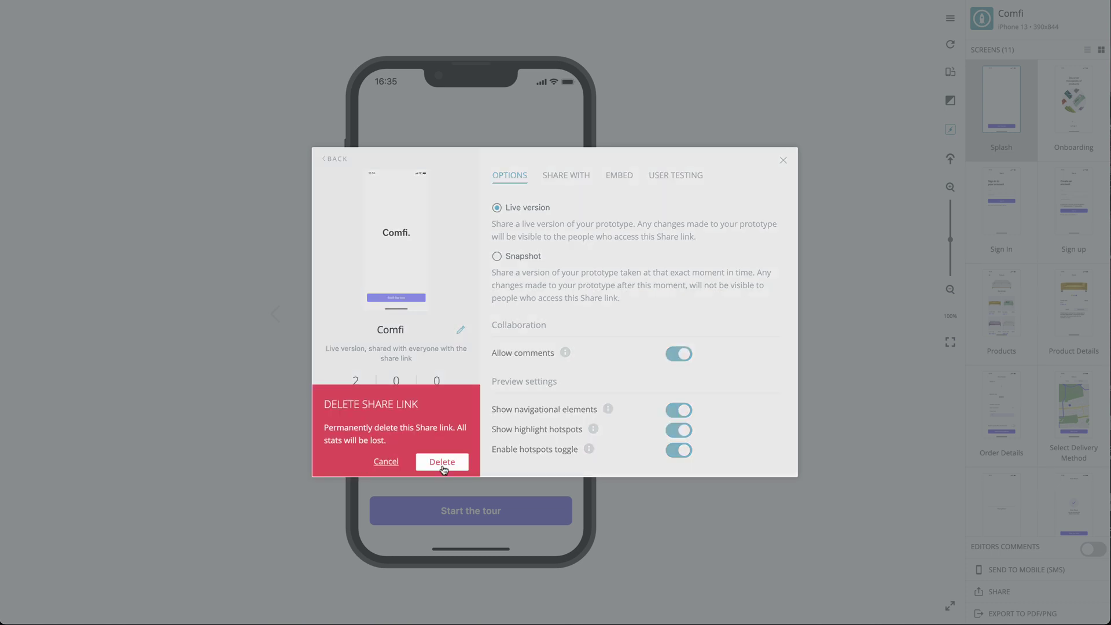
{"action": "left_click", "coordinate": [387, 462]}
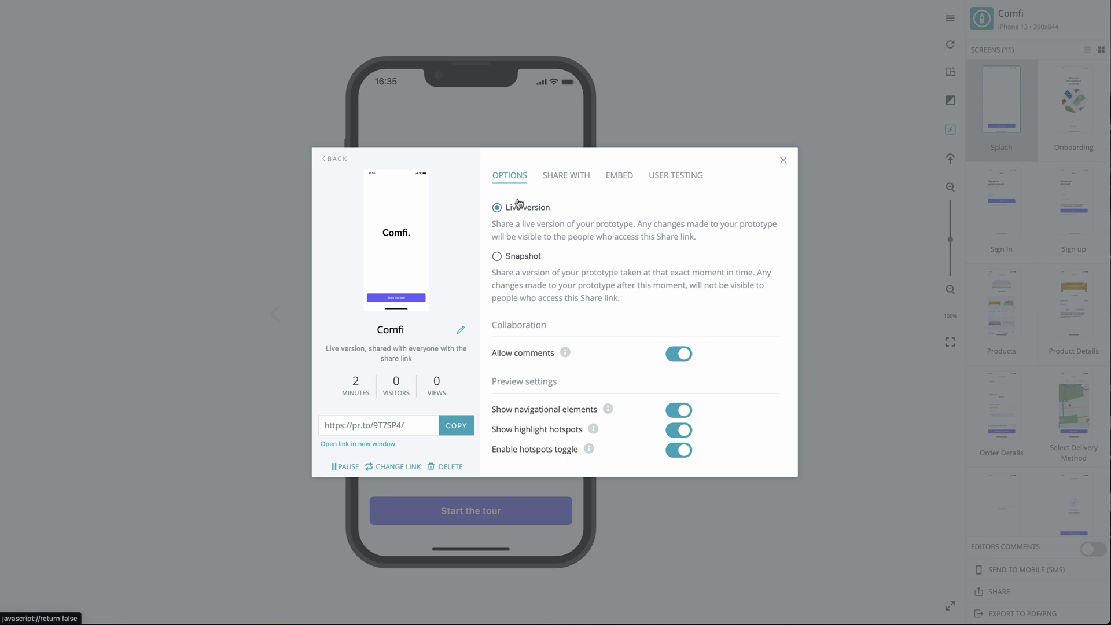
Step: Switch the link to an updated Snapshot and toggle Allow comments off and back on
{"action": "left_click", "coordinate": [497, 256]}
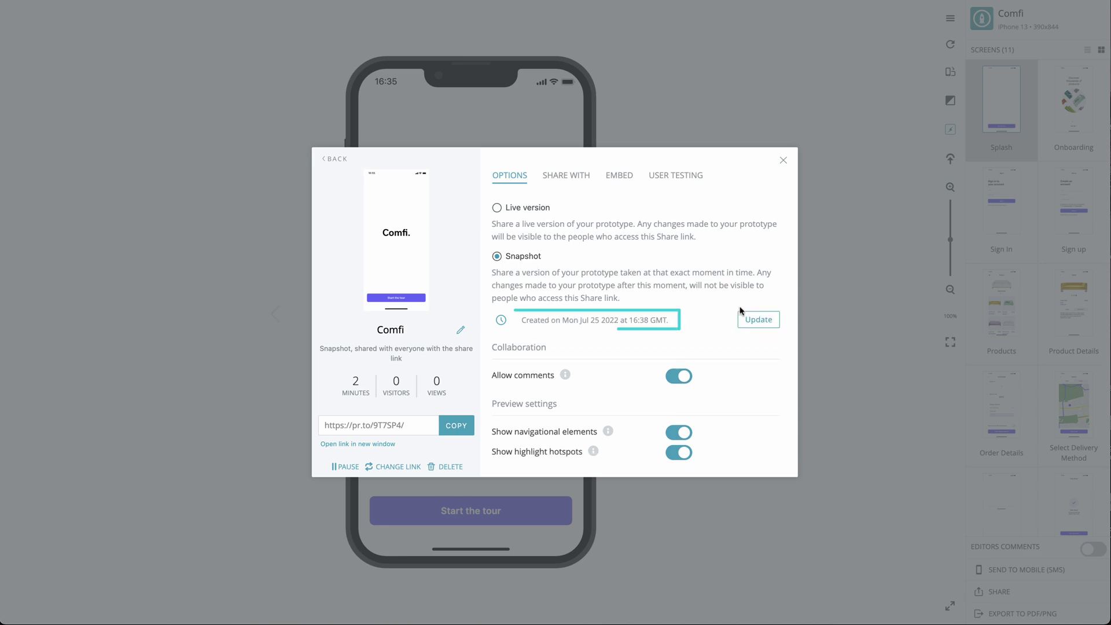
{"action": "left_click", "coordinate": [774, 320]}
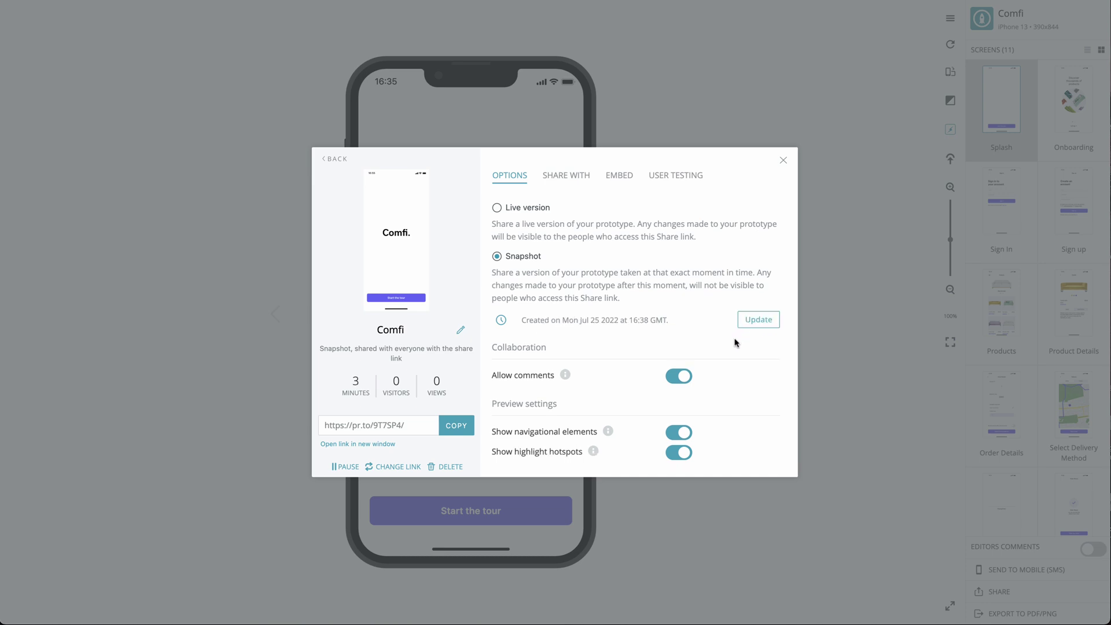
{"action": "left_click", "coordinate": [673, 380]}
{"action": "left_click", "coordinate": [673, 379]}
{"action": "scroll", "coordinate": [673, 382], "scroll_direction": "down", "scroll_amount": 1}
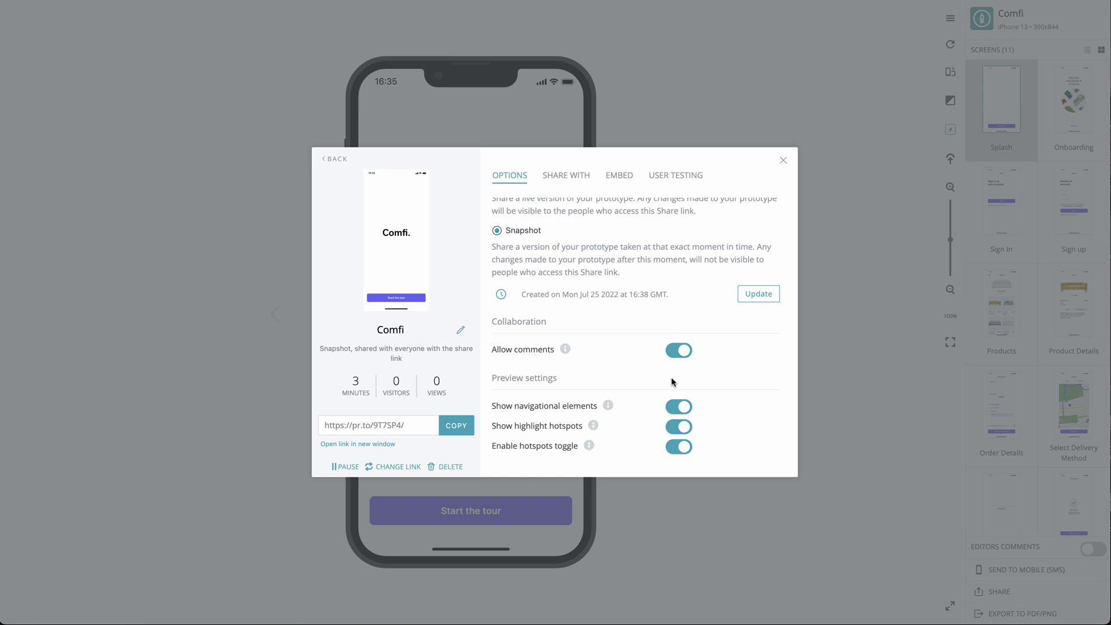
Step: Check navigational elements and hotspot hints, then turn off highlight hotspots and the hotspots toggle
{"action": "left_click", "coordinate": [675, 411]}
{"action": "left_click", "coordinate": [675, 411]}
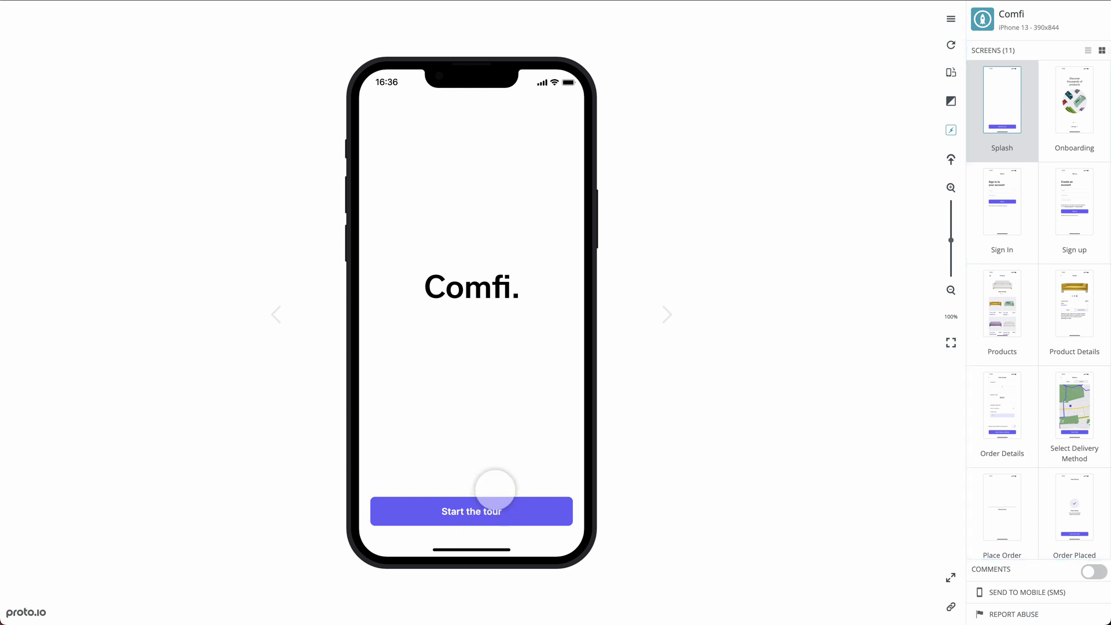
{"action": "left_click", "coordinate": [498, 477]}
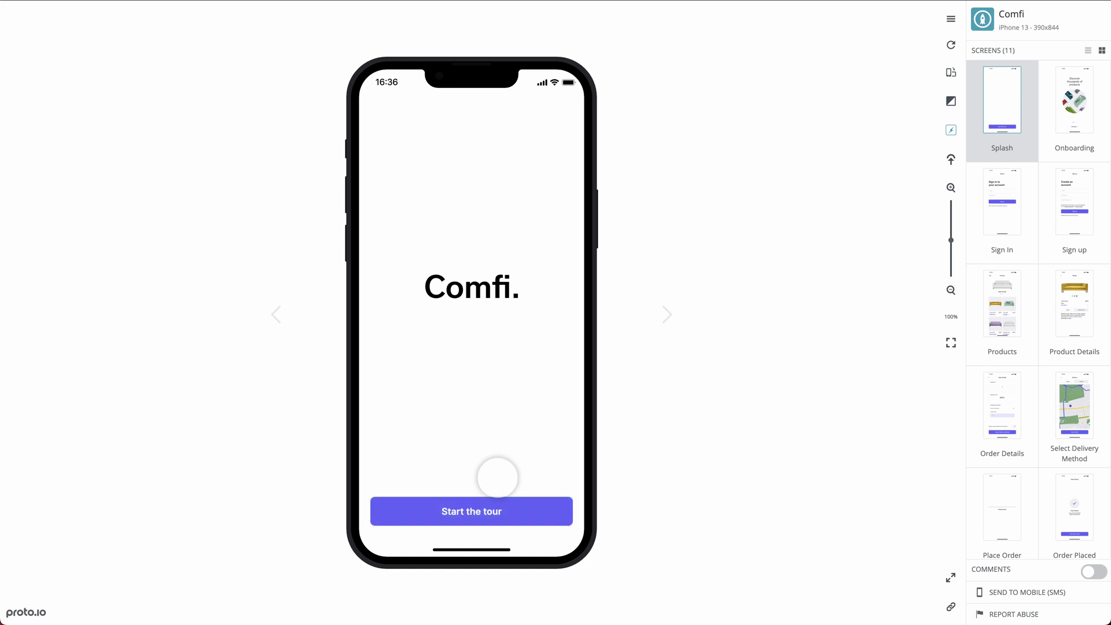
{"action": "left_click", "coordinate": [497, 478]}
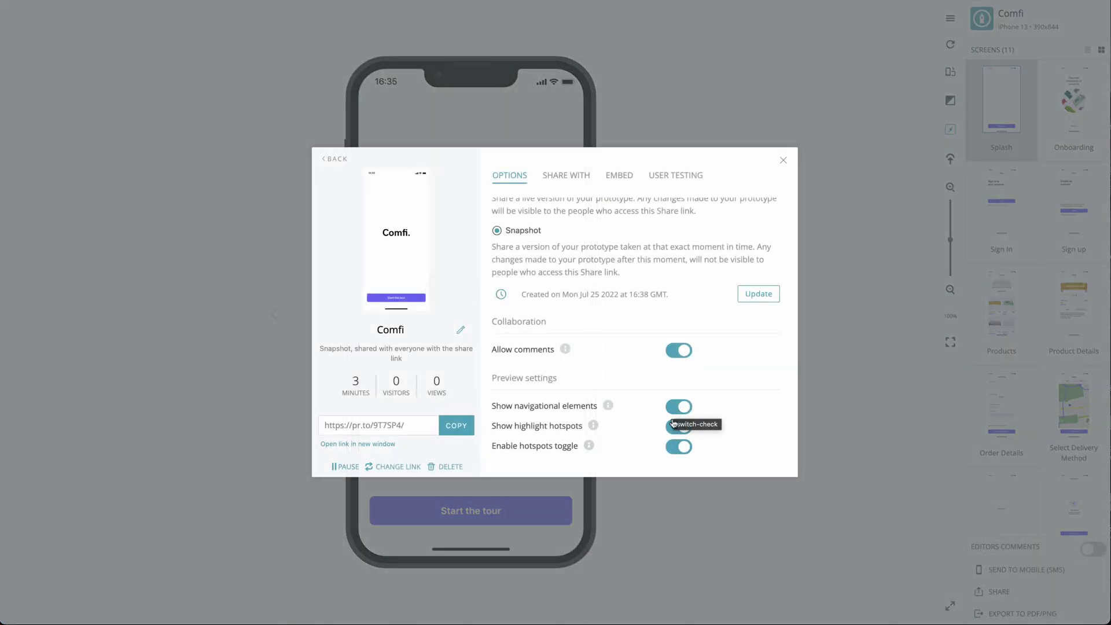
{"action": "left_click", "coordinate": [674, 429]}
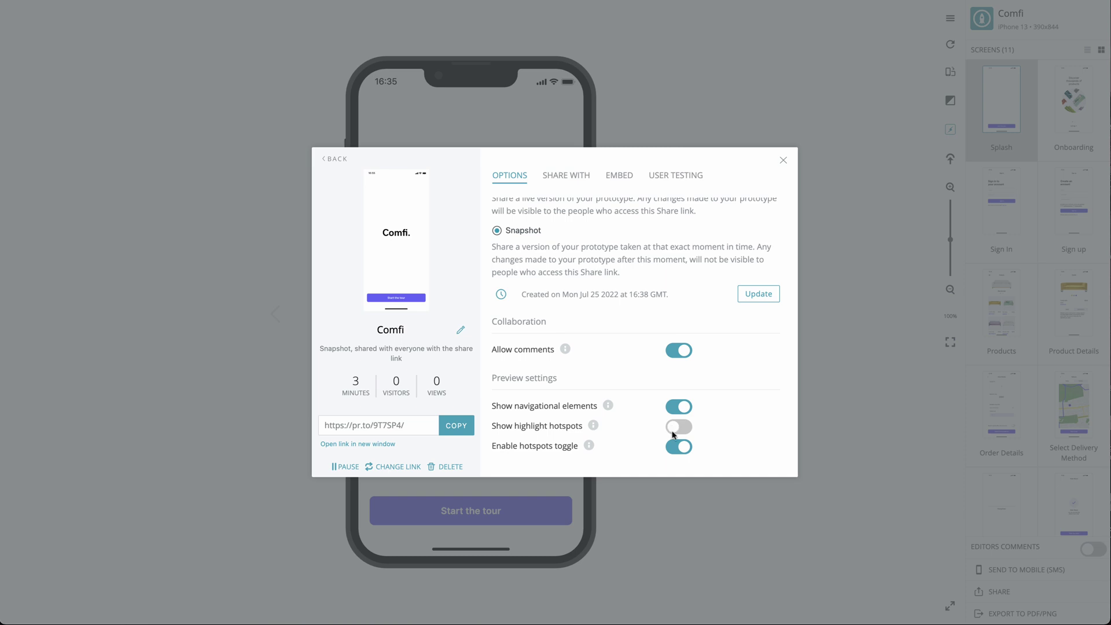
{"action": "left_click", "coordinate": [672, 451]}
Step: Re-enable hotspot settings, then turn off password protection and restrict access to Reviewers
{"action": "left_click", "coordinate": [672, 451]}
{"action": "left_click", "coordinate": [675, 429]}
{"action": "left_click", "coordinate": [586, 182]}
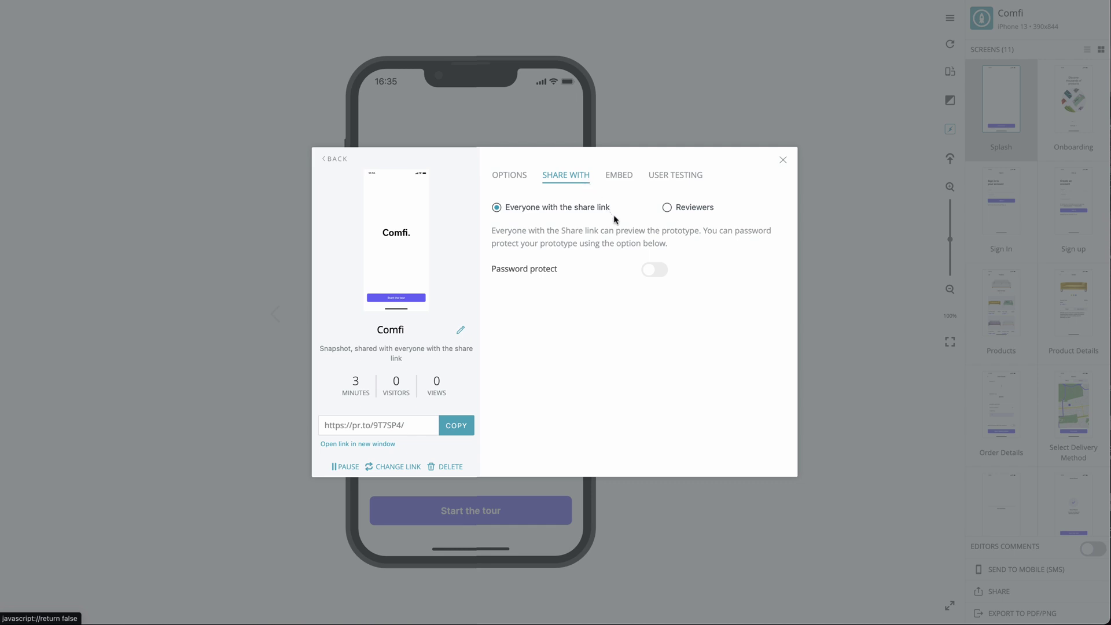
{"action": "left_click", "coordinate": [651, 272]}
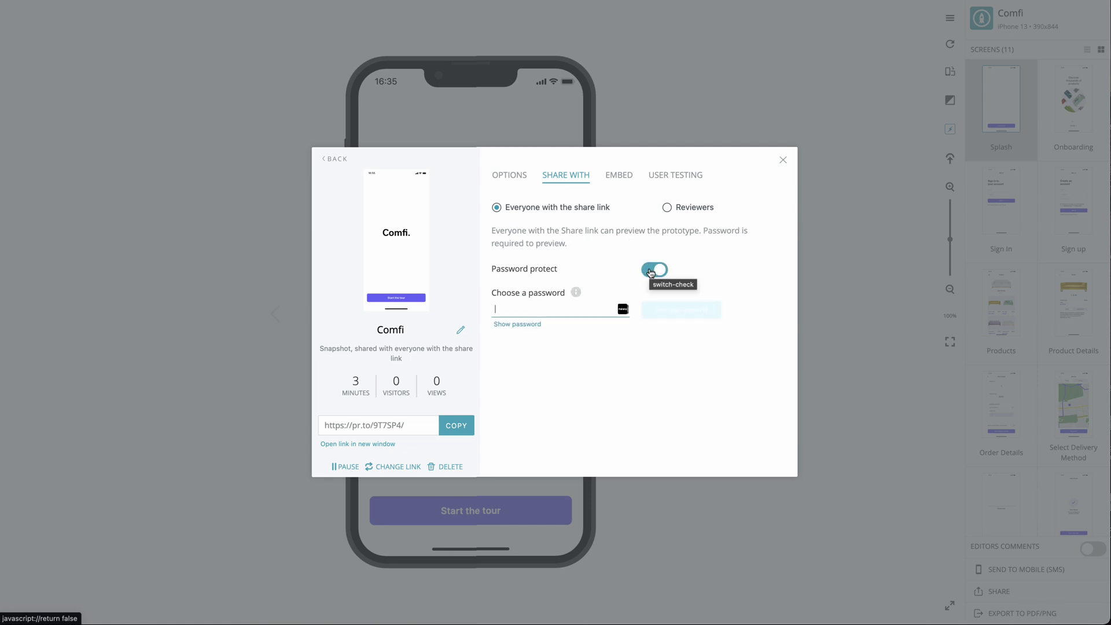
{"action": "left_click", "coordinate": [651, 271]}
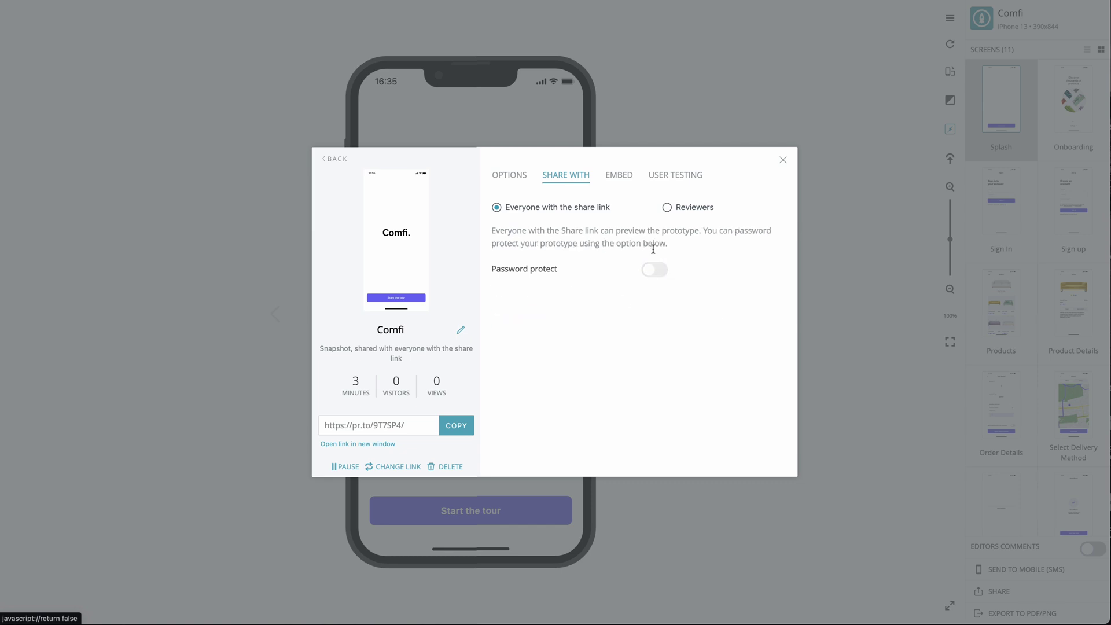
{"action": "left_click", "coordinate": [668, 209]}
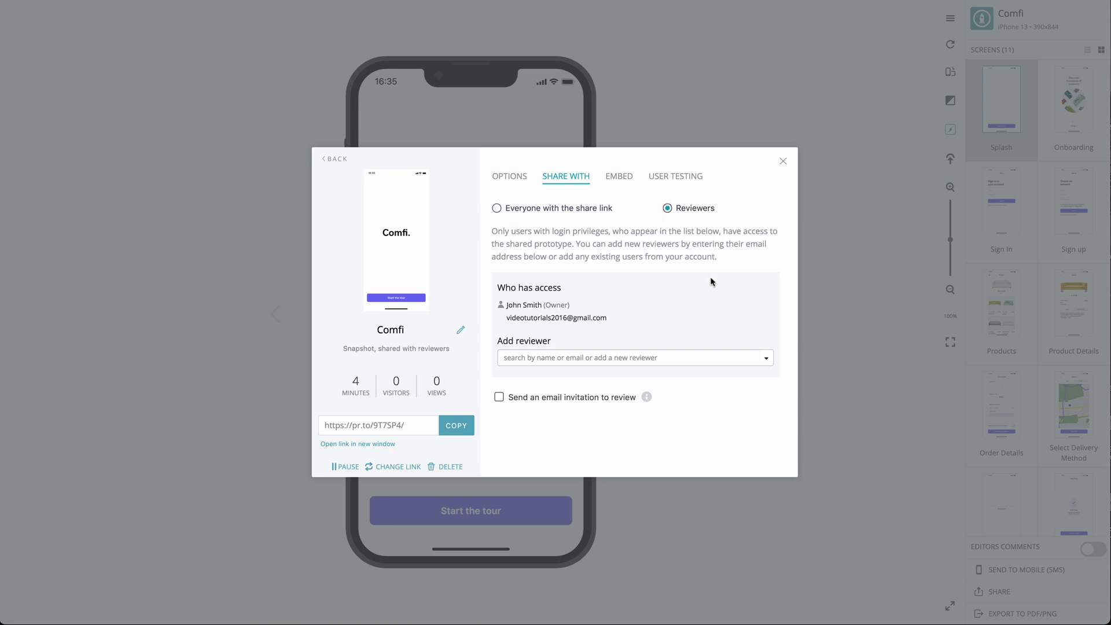
Step: Add two designers from the reviewer dropdown and a new reviewer by e-mail address
{"action": "left_click", "coordinate": [768, 361]}
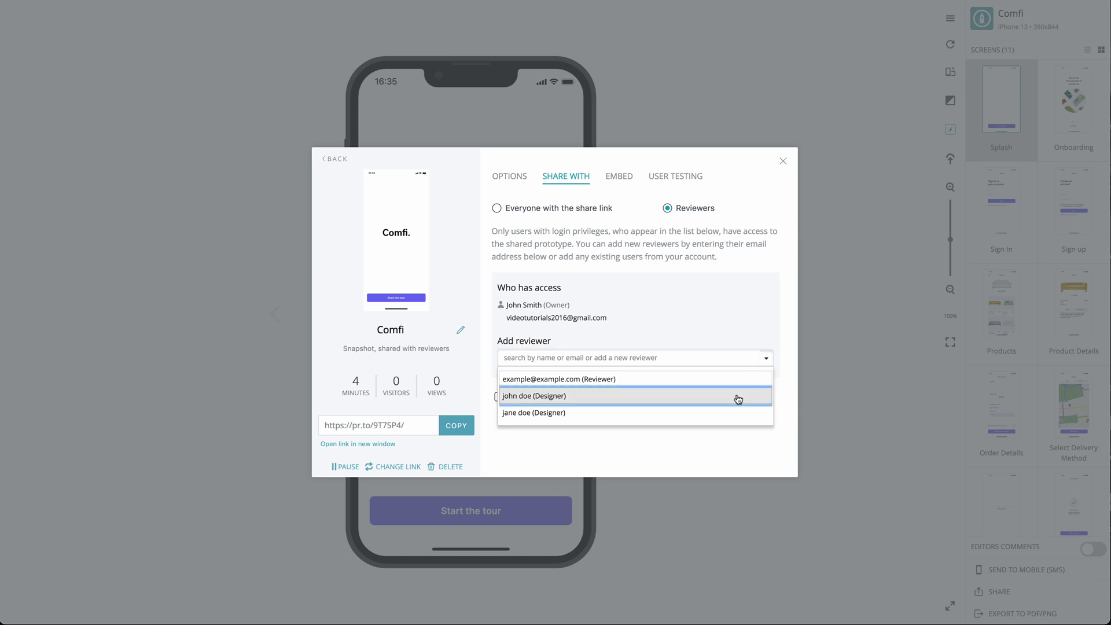
{"action": "left_click", "coordinate": [738, 396]}
{"action": "left_click", "coordinate": [767, 387]}
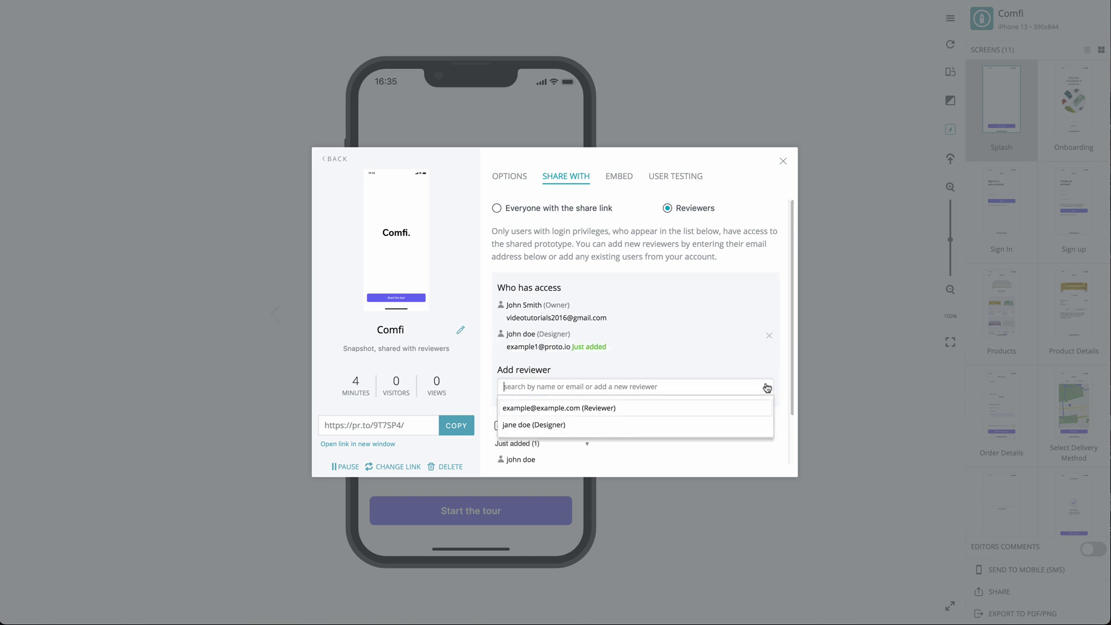
{"action": "left_click", "coordinate": [732, 424]}
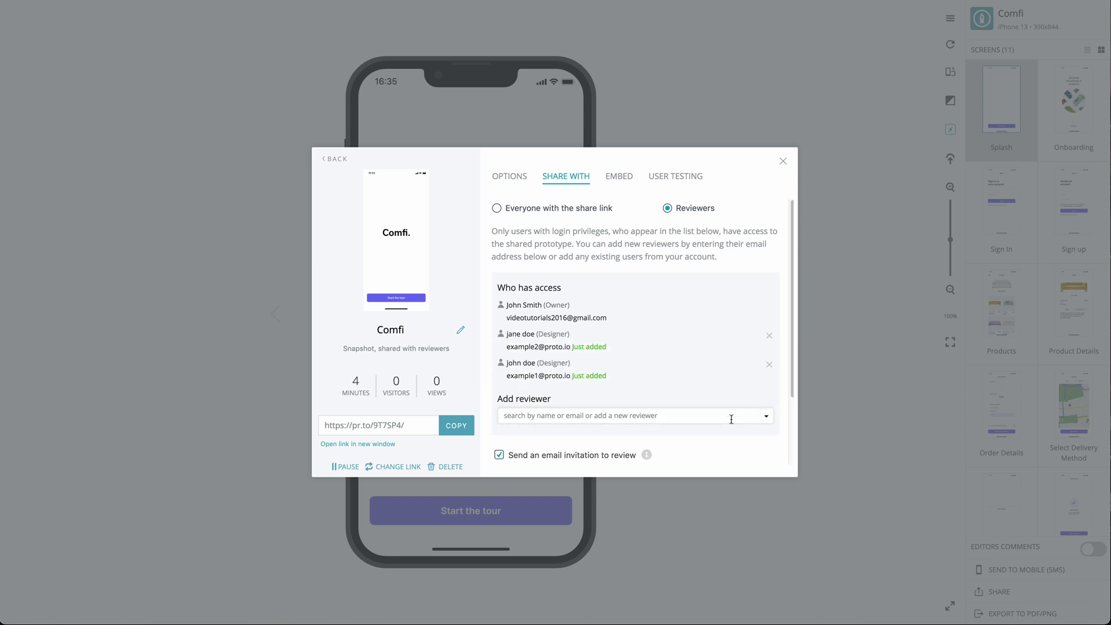
{"action": "type", "text": "example@exam"}
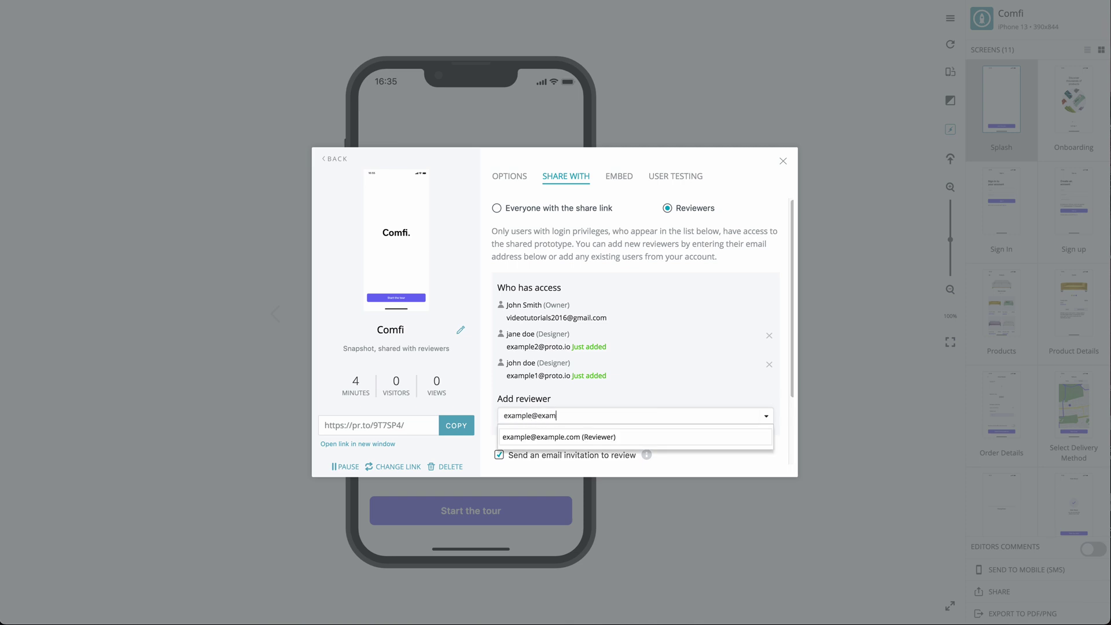
{"action": "type", "text": "ple.com"}
{"action": "key", "text": "Return"}
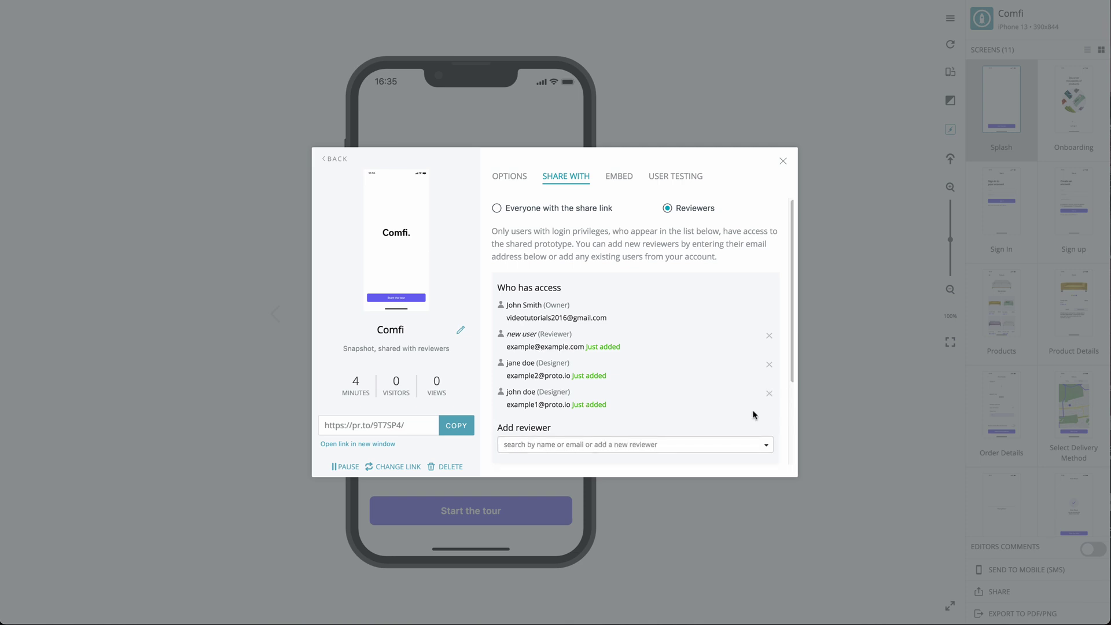
Step: Send the three new reviewers an invitation with a customized message and confirm
{"action": "scroll", "coordinate": [791, 385], "scroll_direction": "down", "scroll_amount": 4}
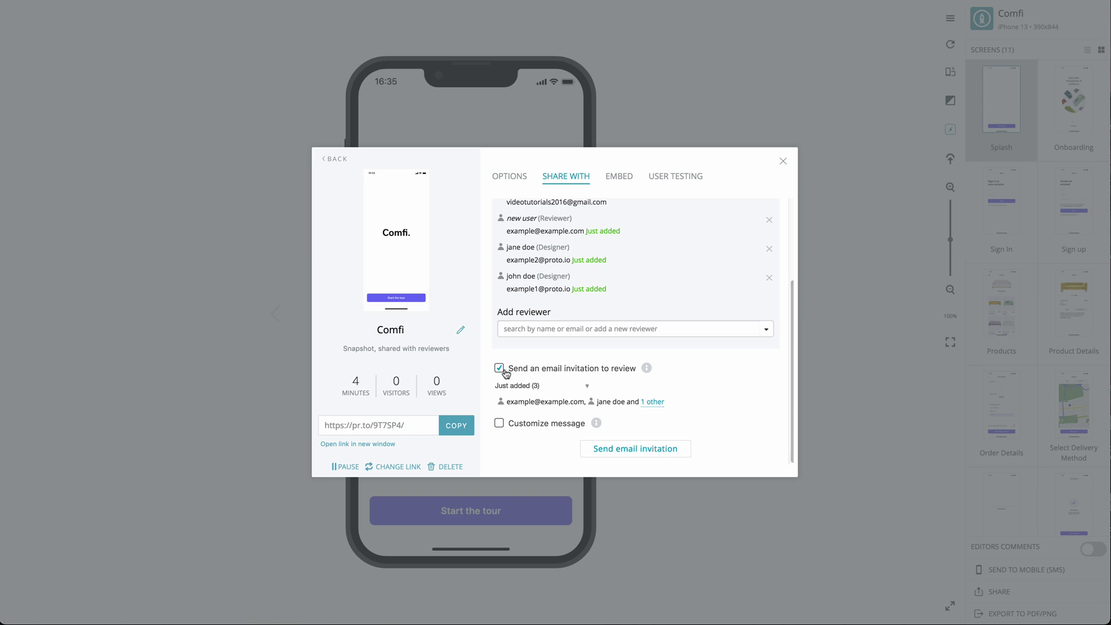
{"action": "left_click", "coordinate": [500, 425]}
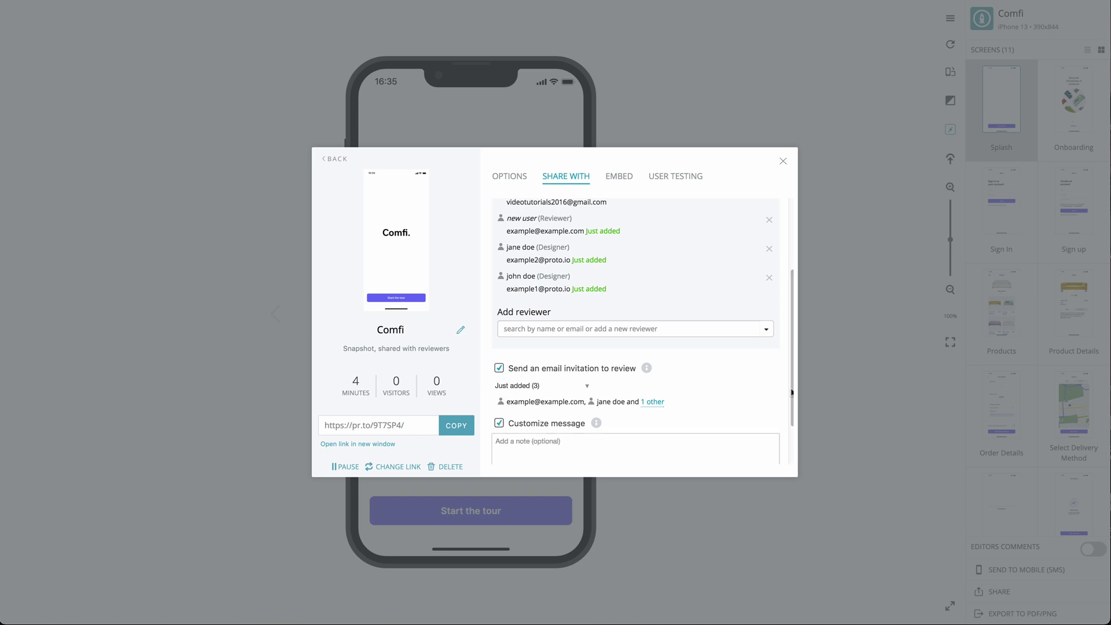
{"action": "scroll", "coordinate": [792, 393], "scroll_direction": "down", "scroll_amount": 2}
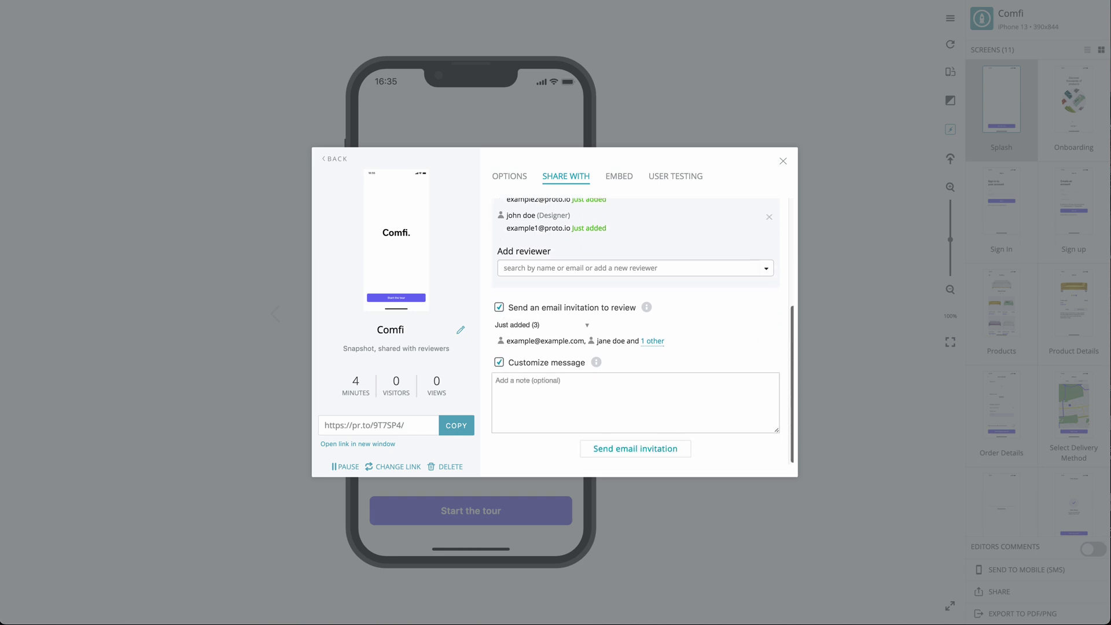
{"action": "left_click", "coordinate": [635, 379]}
{"action": "left_click", "coordinate": [634, 449]}
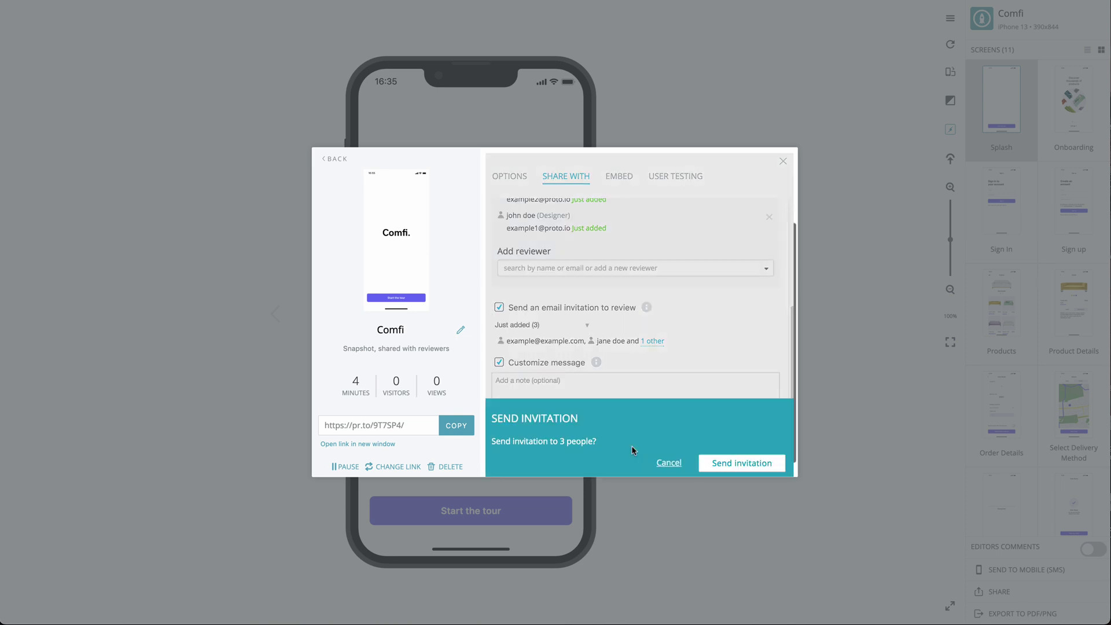
{"action": "left_click", "coordinate": [714, 466]}
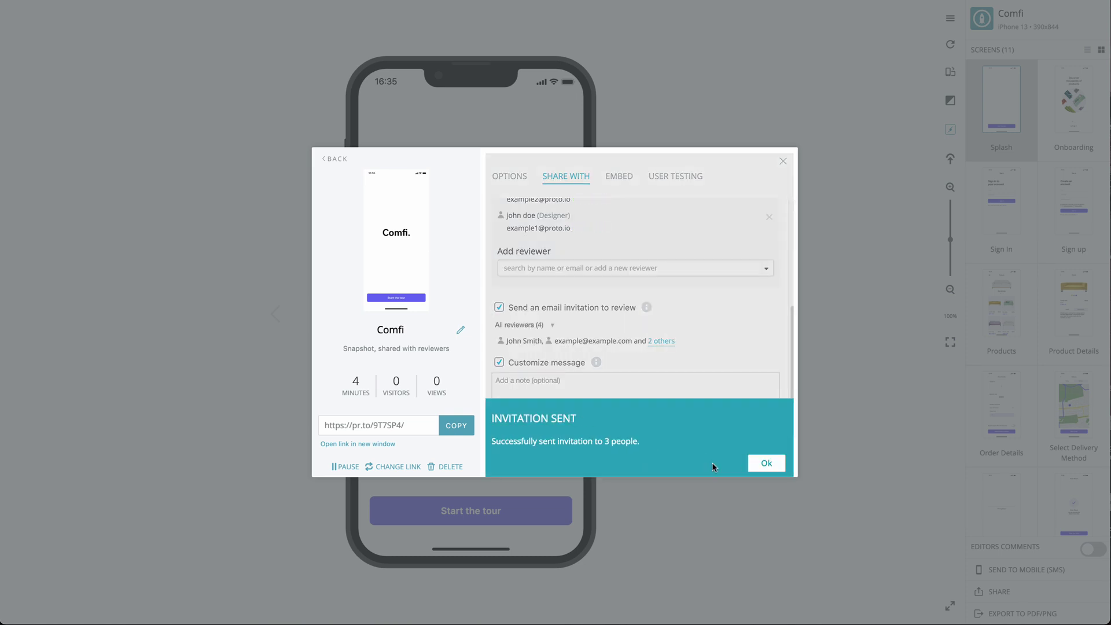
{"action": "left_click", "coordinate": [761, 464]}
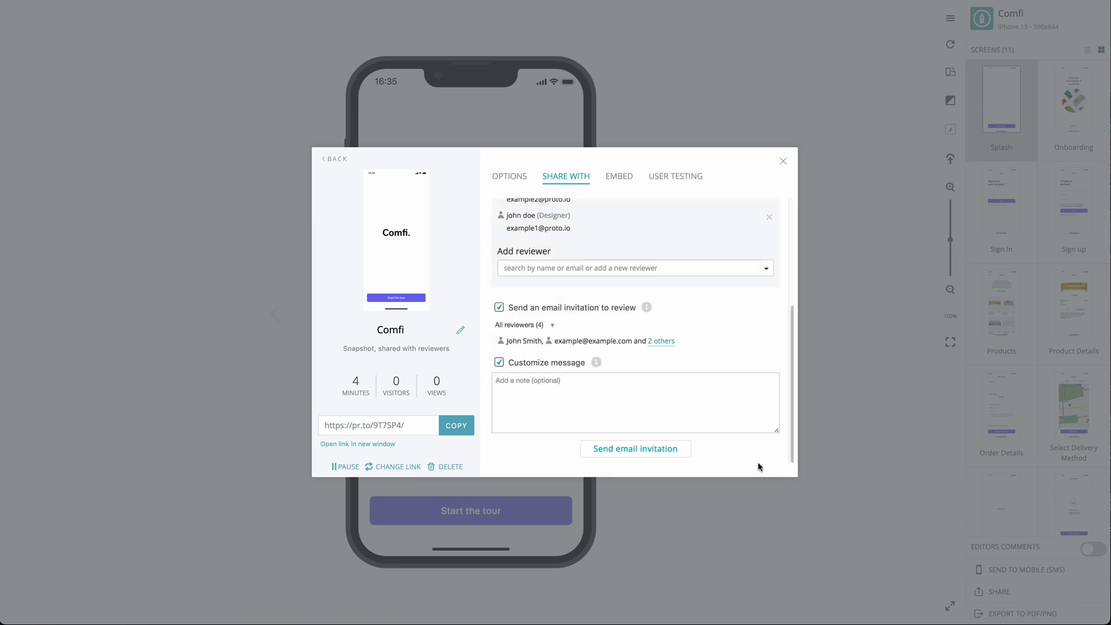
Step: Set access to Everyone with the share link and display the embed code
{"action": "left_click", "coordinate": [614, 177]}
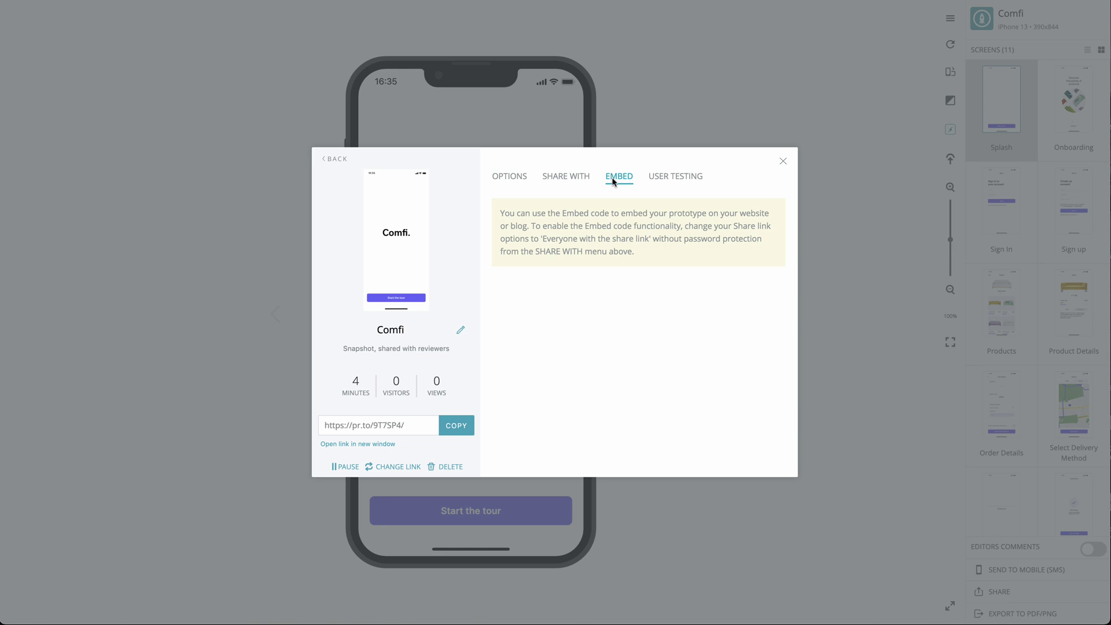
{"action": "left_click", "coordinate": [572, 181]}
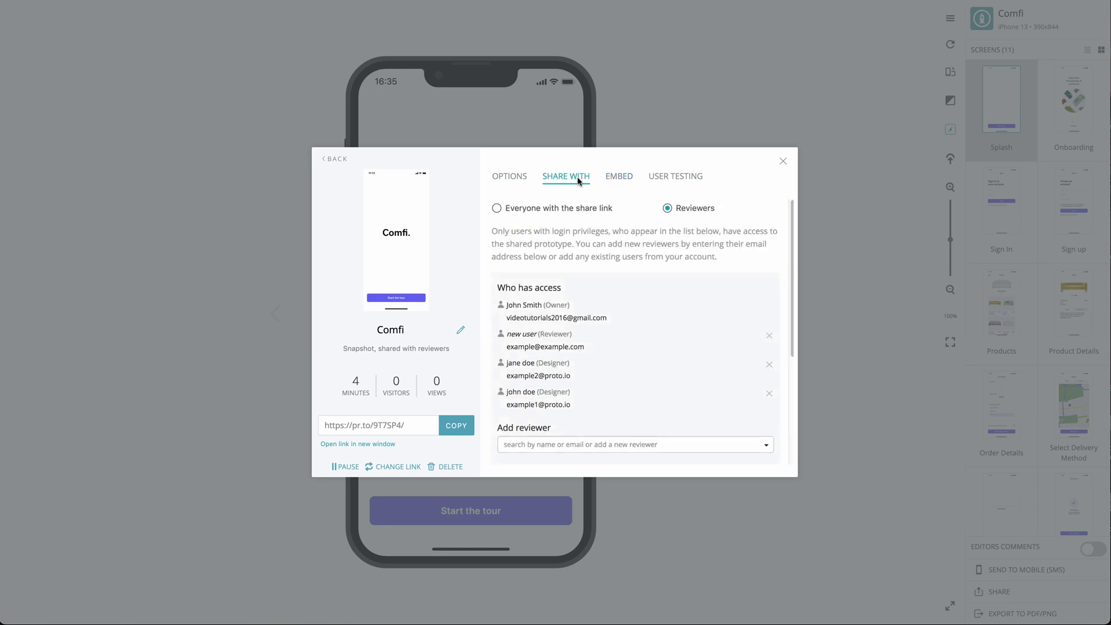
{"action": "left_click", "coordinate": [498, 209]}
{"action": "left_click", "coordinate": [618, 179]}
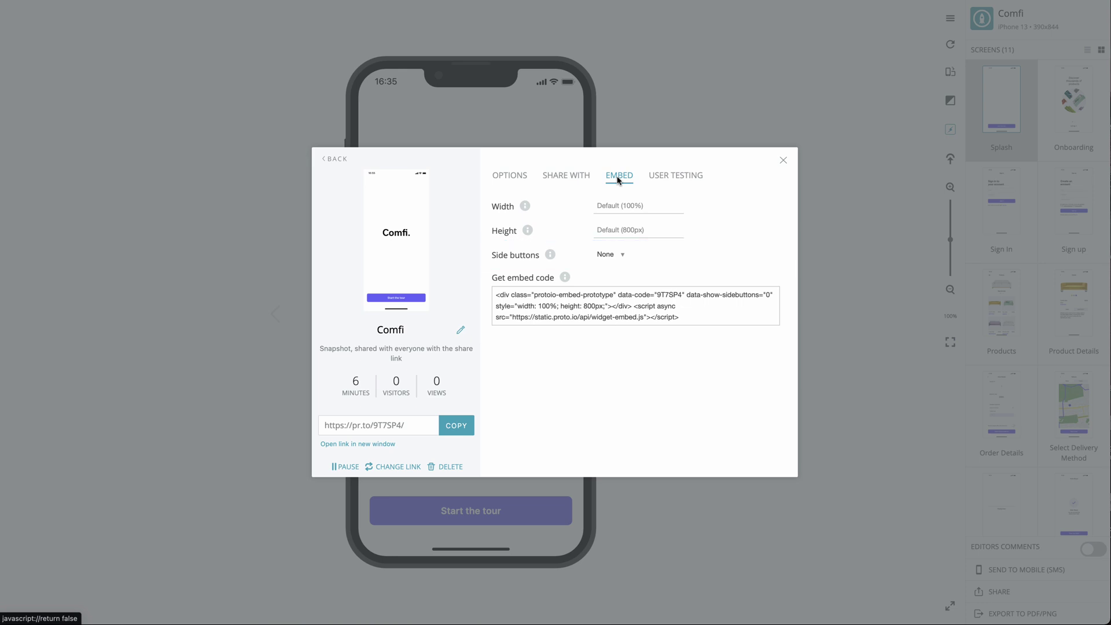
Step: Paste the copied embed code into JSFiddle, run it, start the tour and swipe onward
{"action": "left_click", "coordinate": [551, 300]}
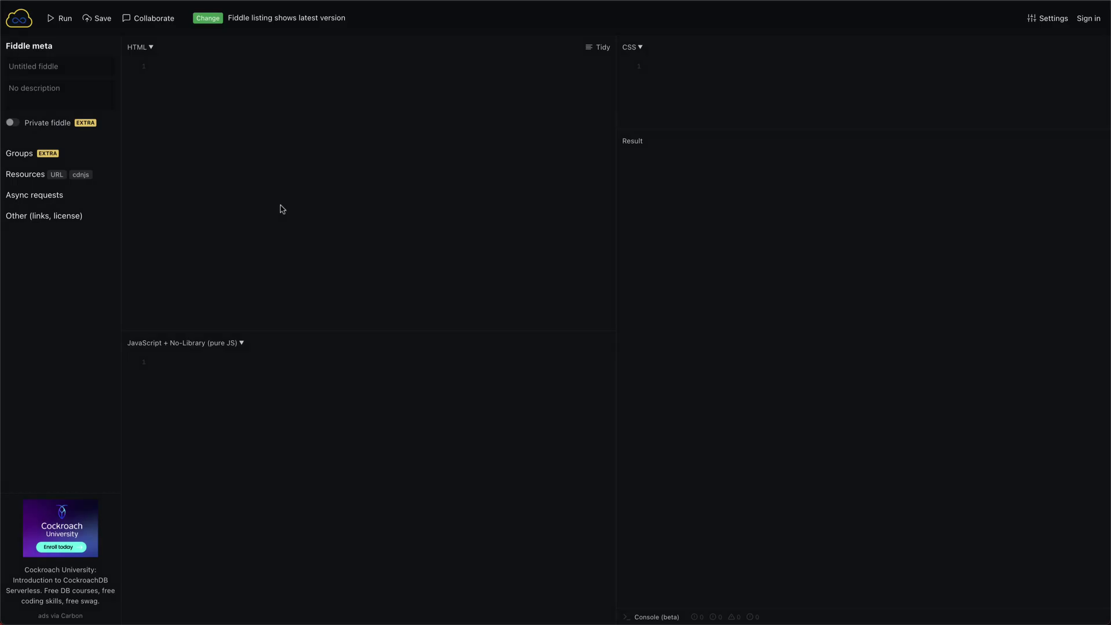
{"action": "key", "text": "ctrl+v"}
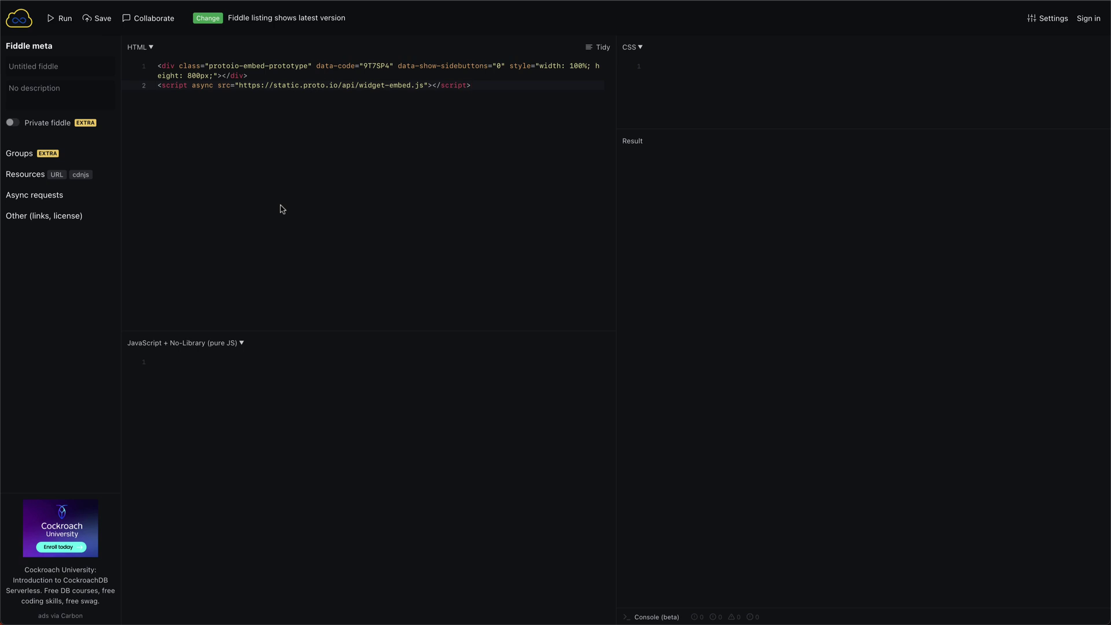
{"action": "left_click", "coordinate": [71, 23]}
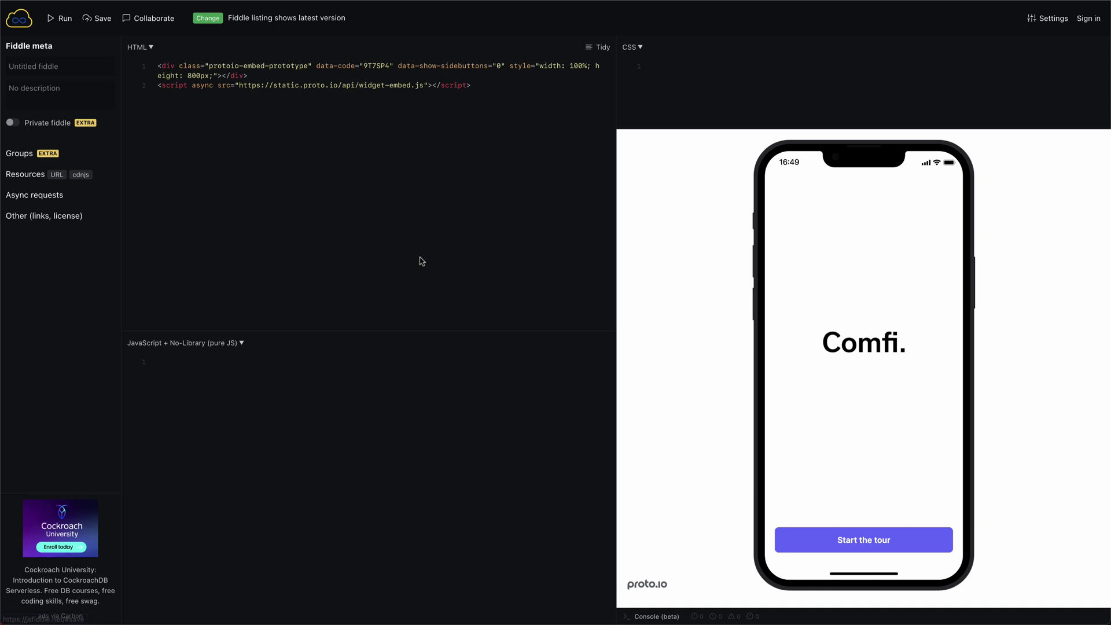
{"action": "left_click", "coordinate": [913, 540]}
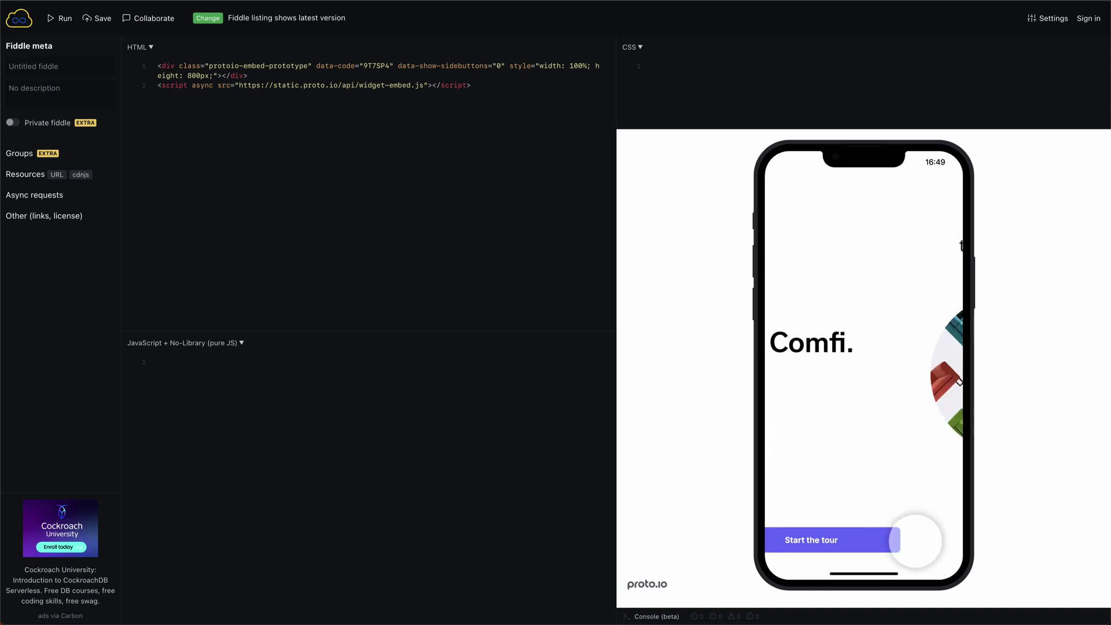
{"action": "left_click_drag", "start_coordinate": [915, 385], "coordinate": [822, 383]}
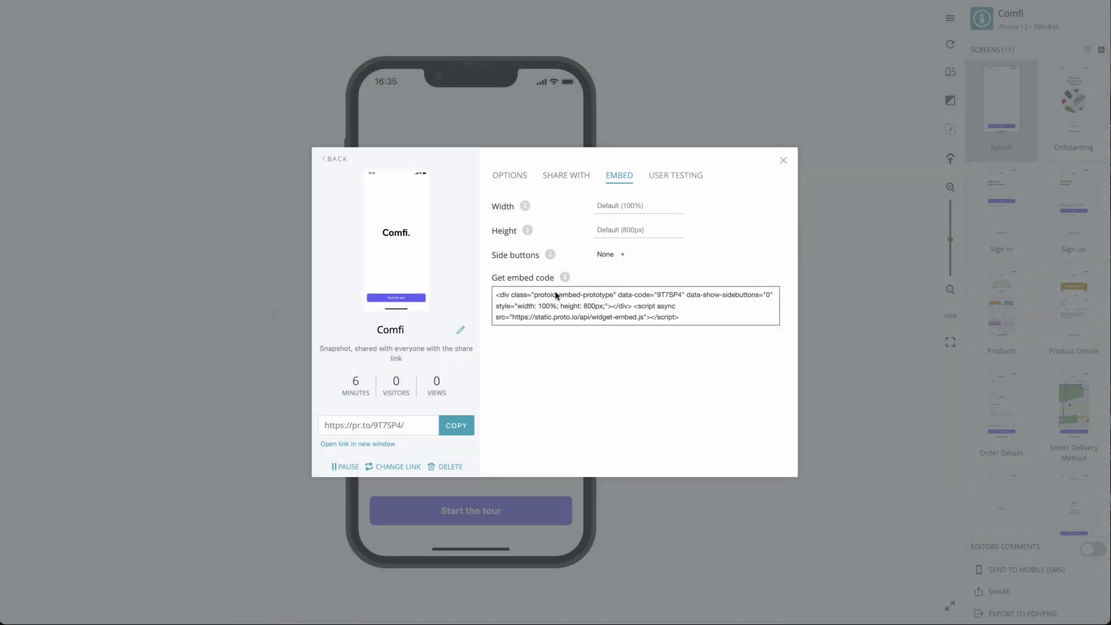
Step: Show the User Testing share links for Lookback, Userlytics, UserTesting, UserZoom and UXArmy
{"action": "left_click", "coordinate": [689, 177]}
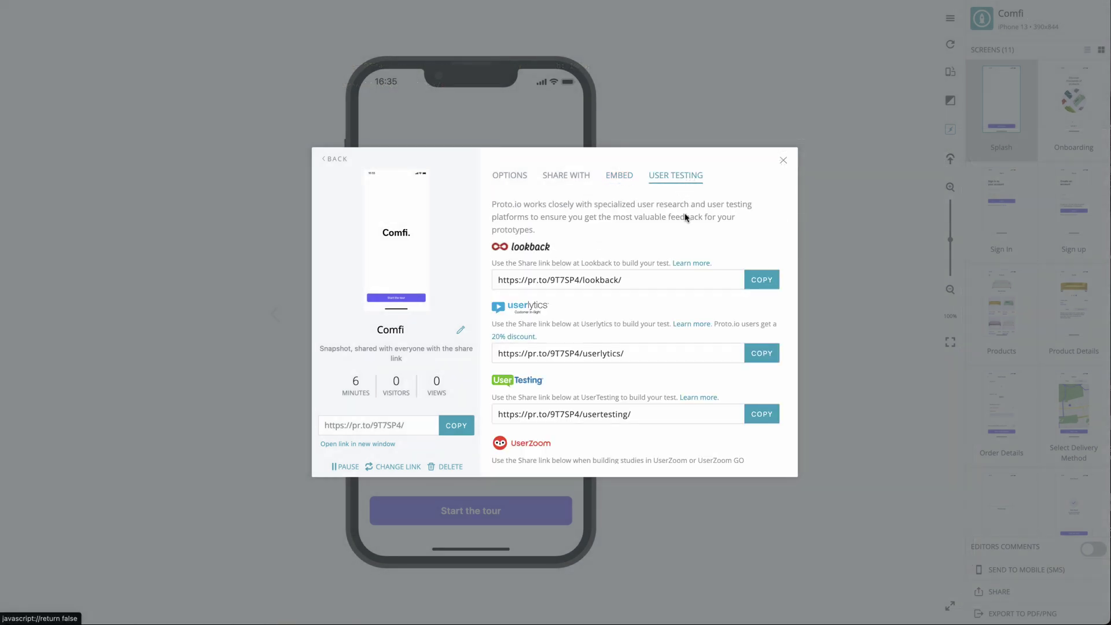
{"action": "scroll", "coordinate": [687, 243], "scroll_direction": "down", "scroll_amount": 2}
{"action": "scroll", "coordinate": [687, 243], "scroll_direction": "down", "scroll_amount": 1}
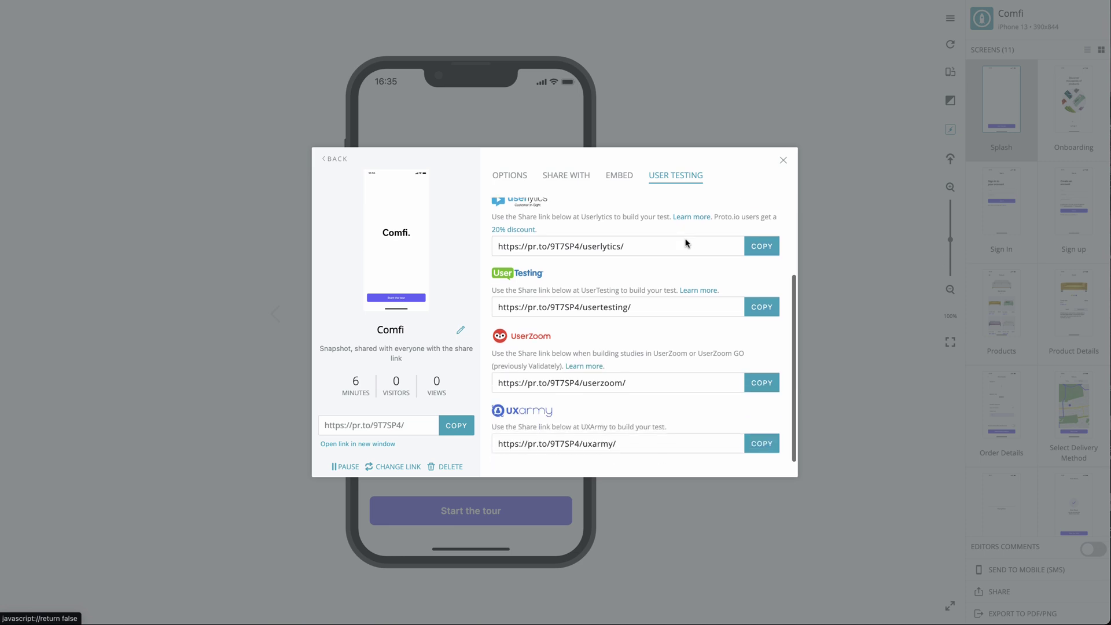